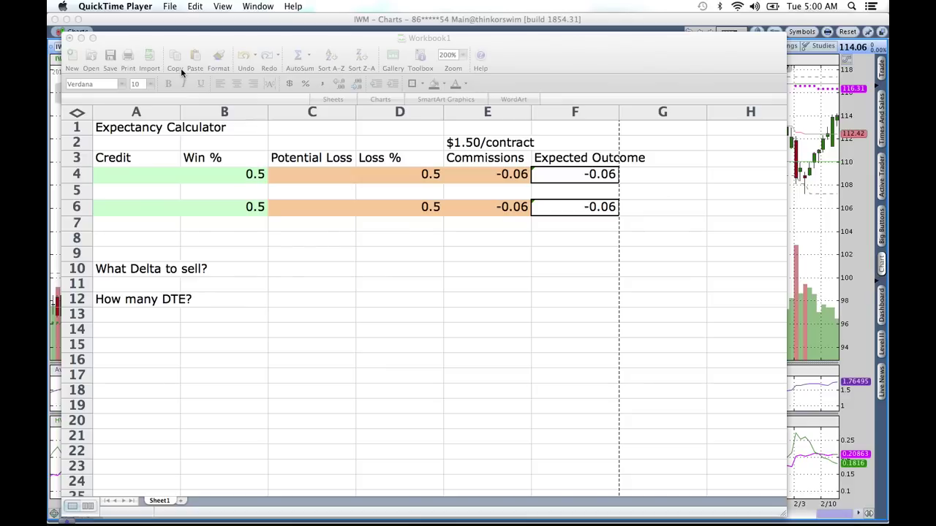
# Step: Switch to the main thinkorswim window, look over IWM's option expirations, and return to its risk profile
pyautogui.click(813, 253)
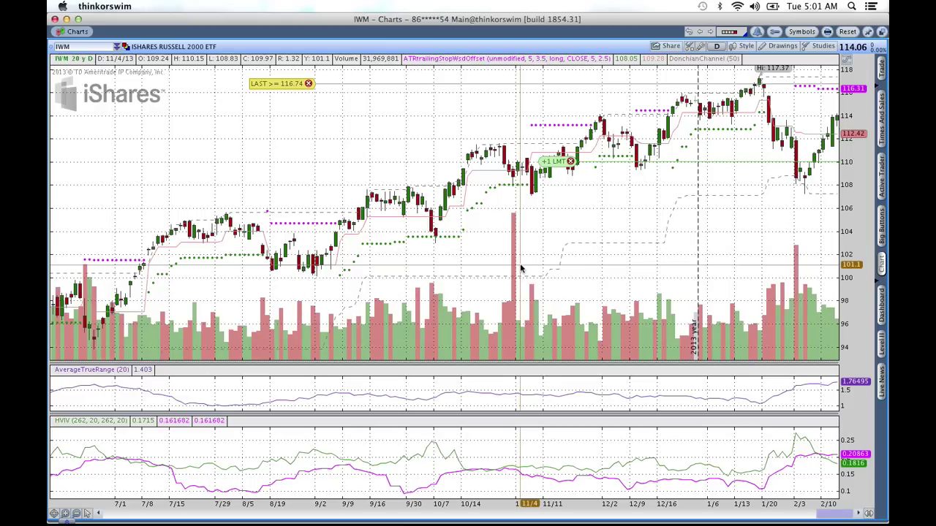
pyautogui.hotkey('ctrl', 'Down')
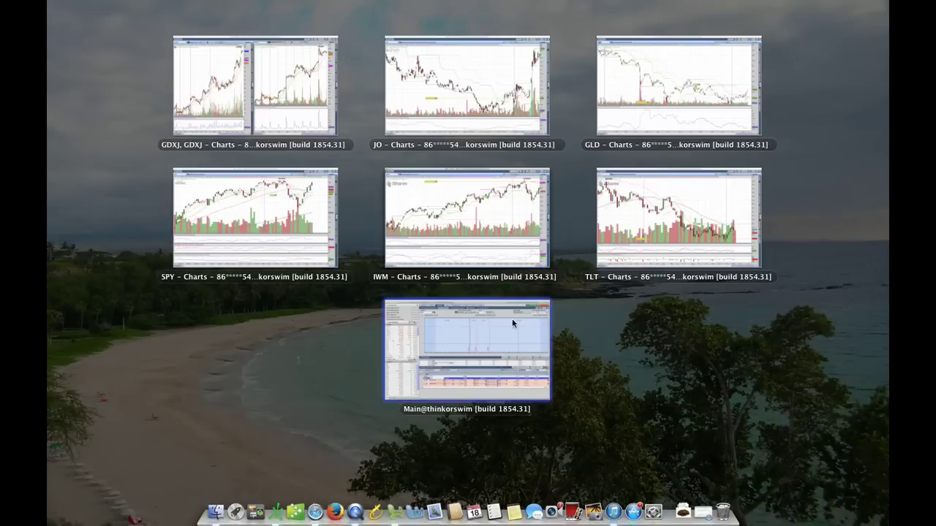
pyautogui.click(515, 381)
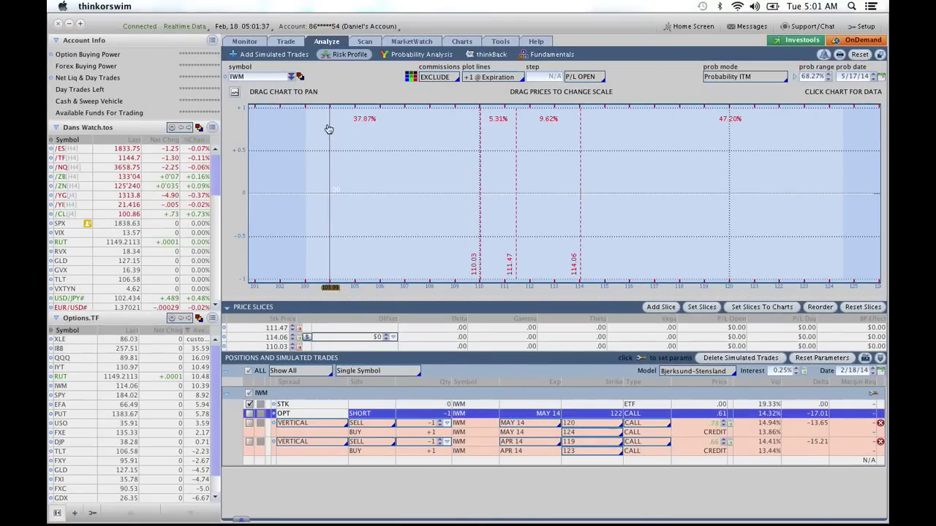
pyautogui.click(289, 56)
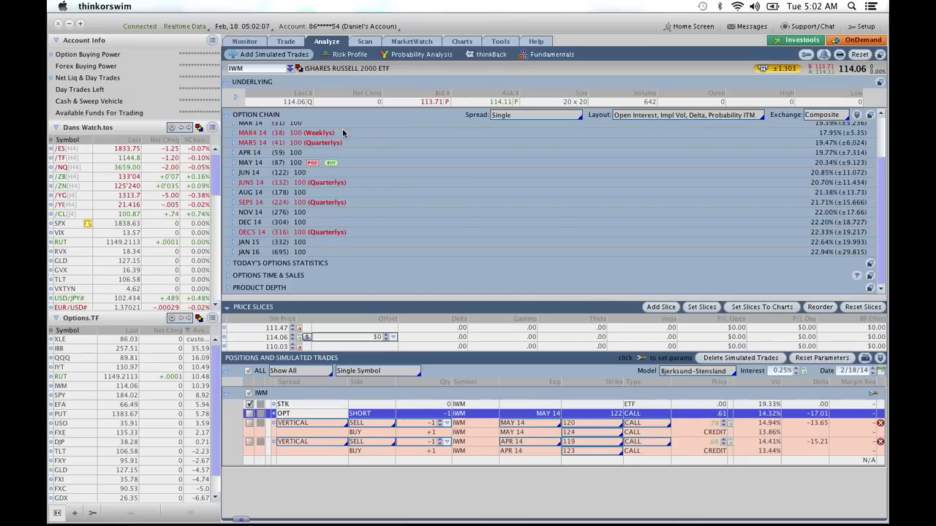
pyautogui.click(349, 56)
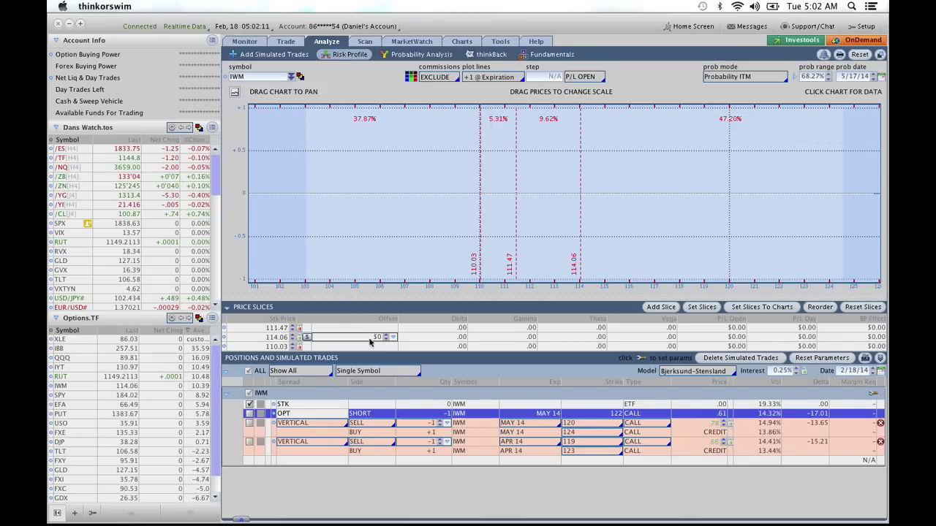
# Step: Plot the APR 14 119/123 call vertical on the risk profile and move the 111.47 price slice to 116.30
pyautogui.click(248, 443)
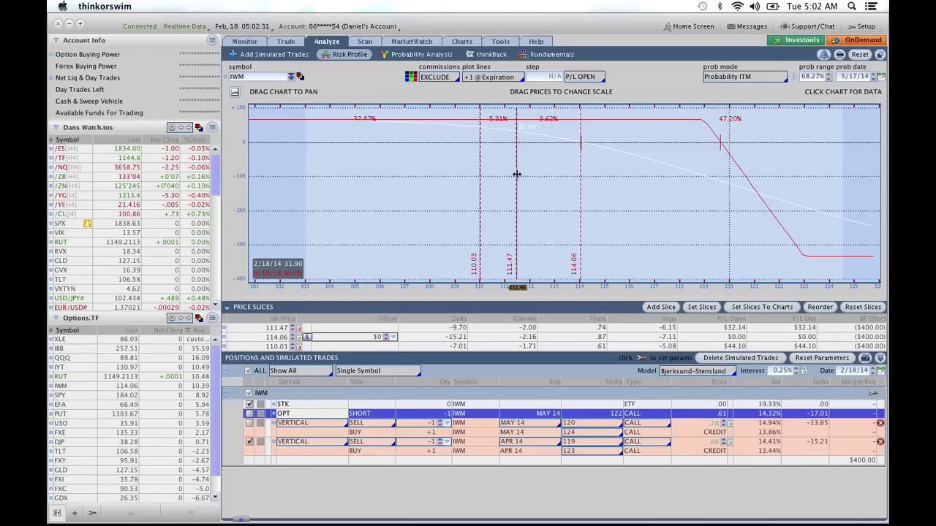
pyautogui.moveTo(516, 174); pyautogui.dragTo(637, 179)
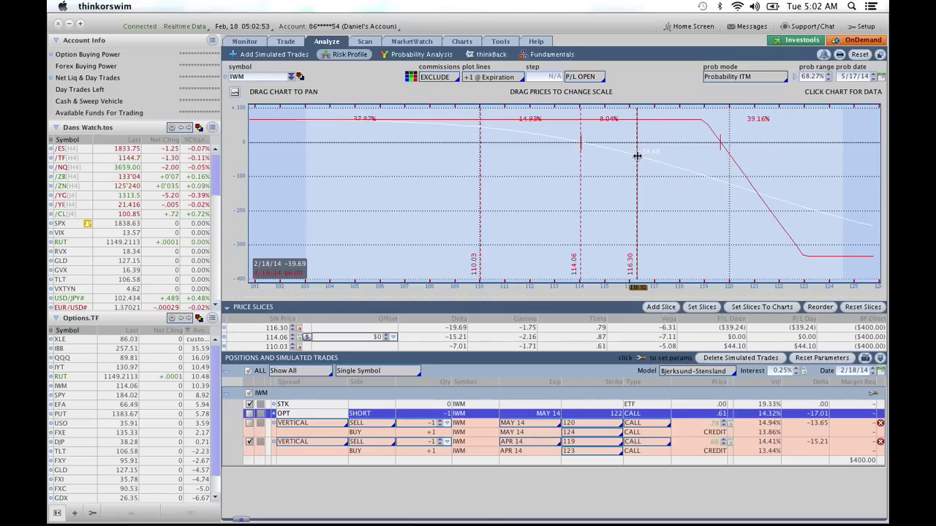
# Step: Switch to the Excel workbook and examine the expectancy calculator's Win %, Potential Loss, Loss % and Commissions columns and the per-contract commission note
pyautogui.moveTo(49, 521)
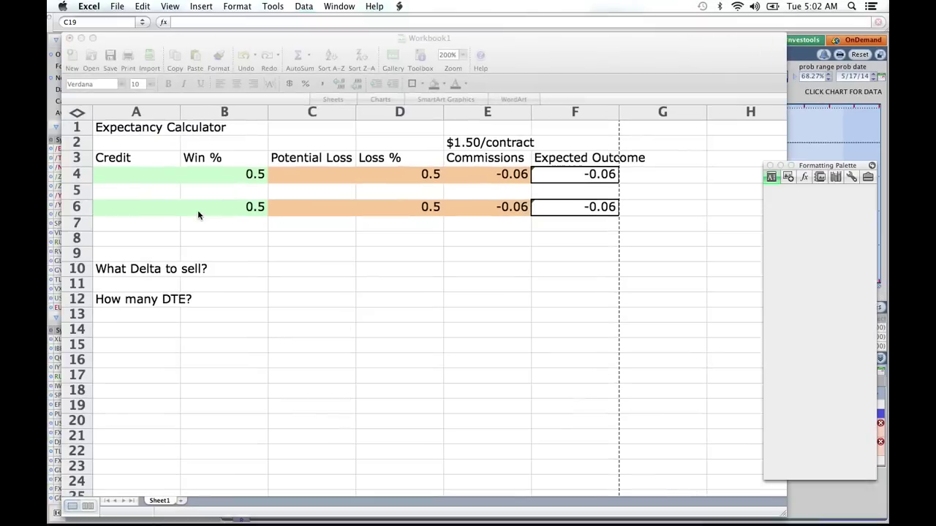
pyautogui.click(197, 210)
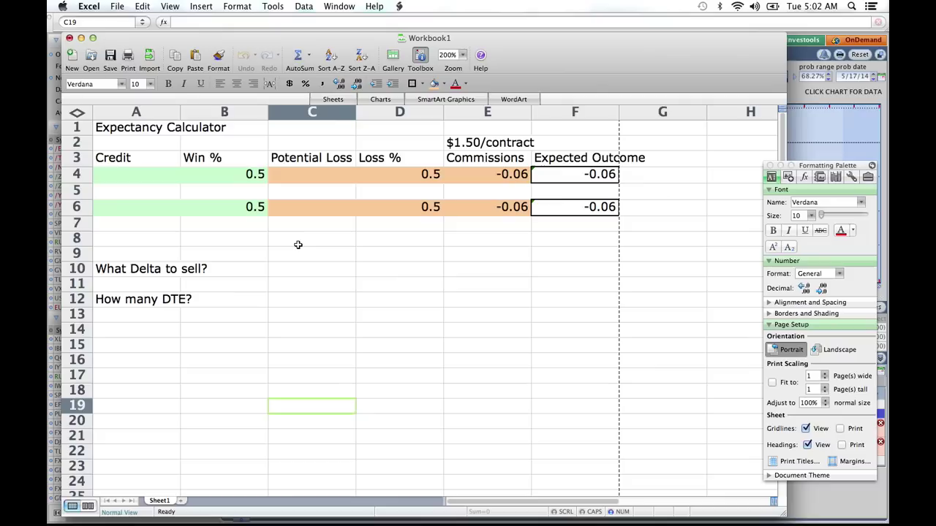
pyautogui.click(162, 163)
pyautogui.click(210, 158)
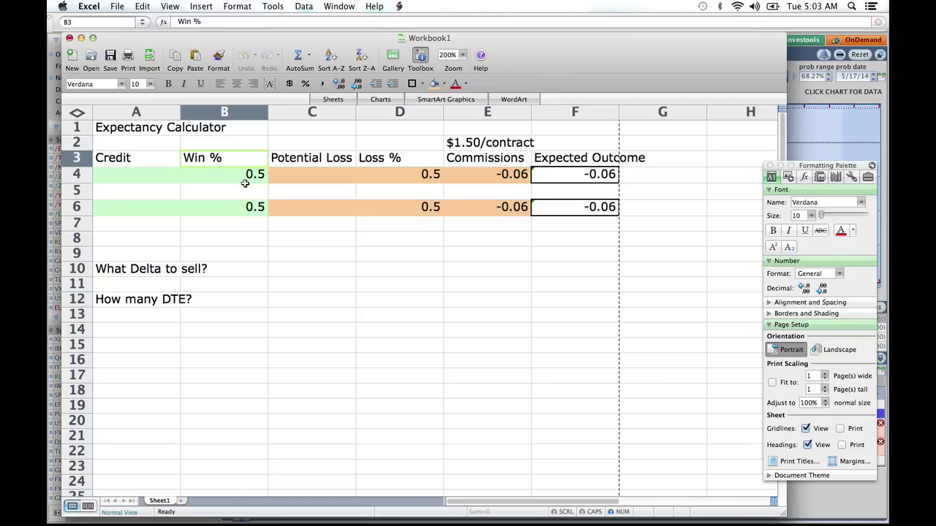
pyautogui.click(312, 164)
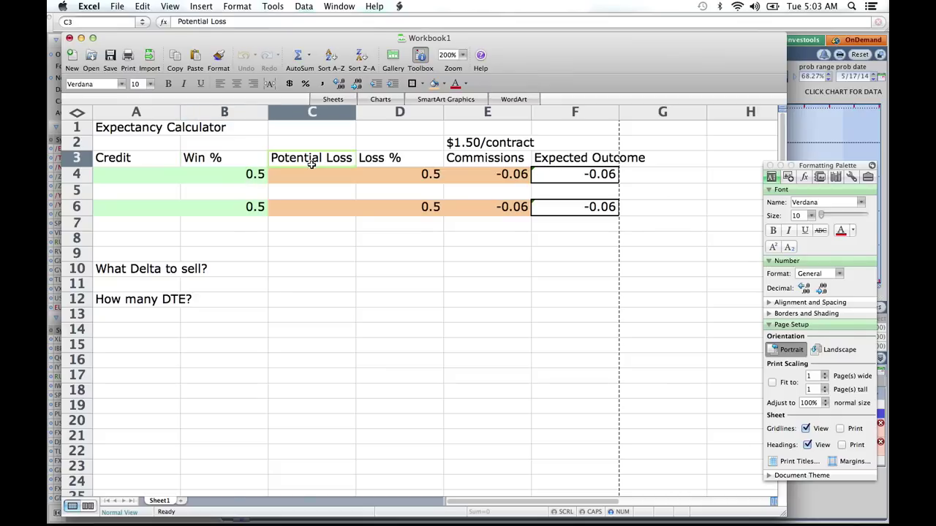
pyautogui.click(381, 159)
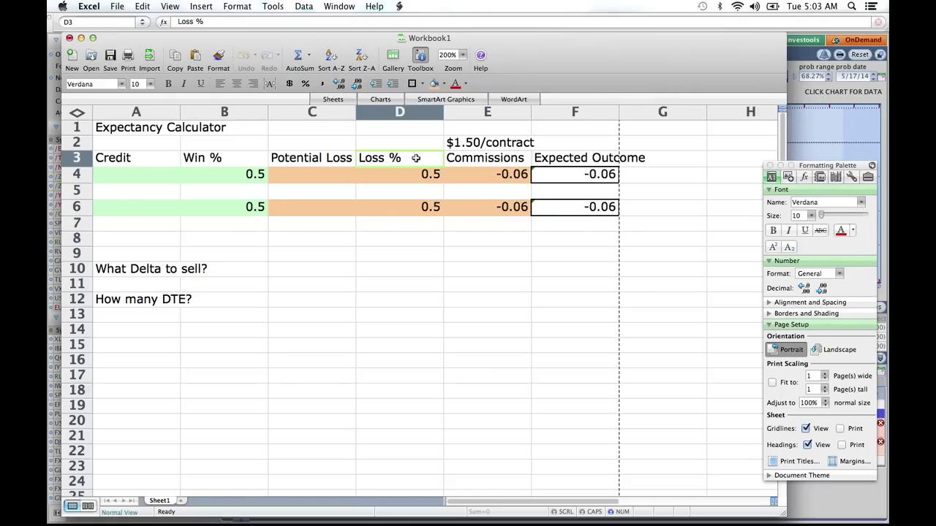
pyautogui.click(487, 161)
pyautogui.click(495, 173)
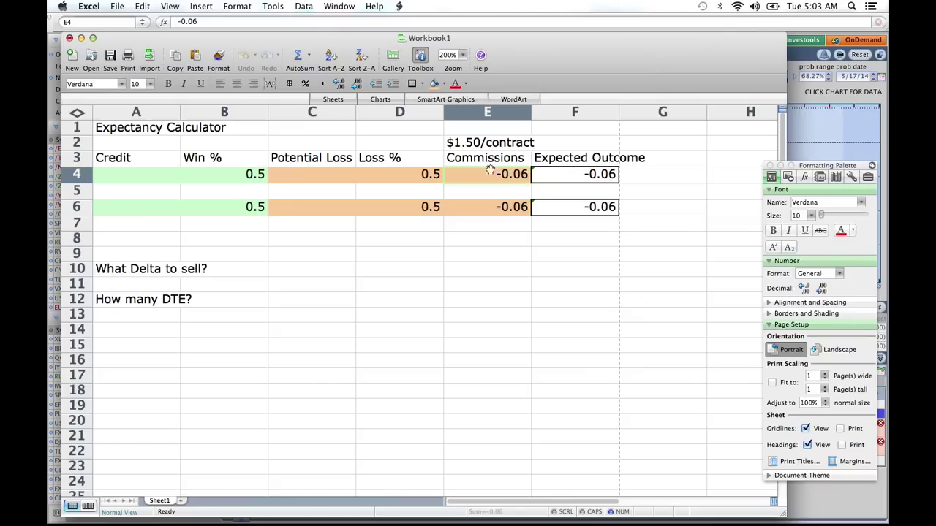
pyautogui.click(484, 144)
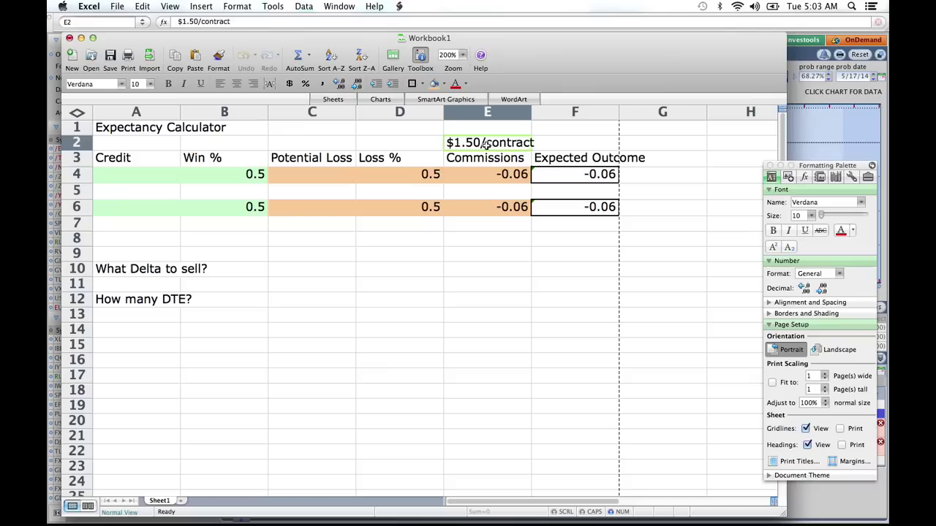
# Step: Enter a credit of 0.66 and a potential loss of -0.4 for the first trade in row 4
pyautogui.click(154, 182)
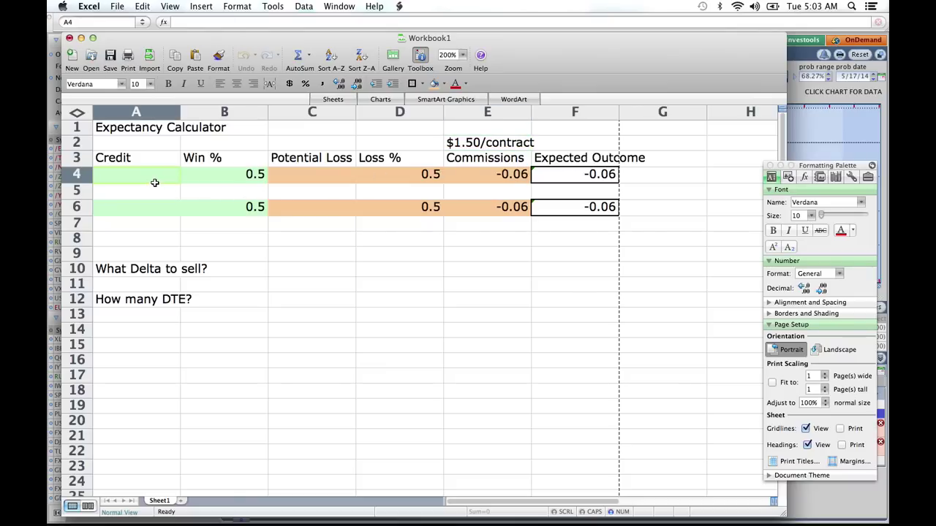
pyautogui.write('.66')
pyautogui.press('Return')
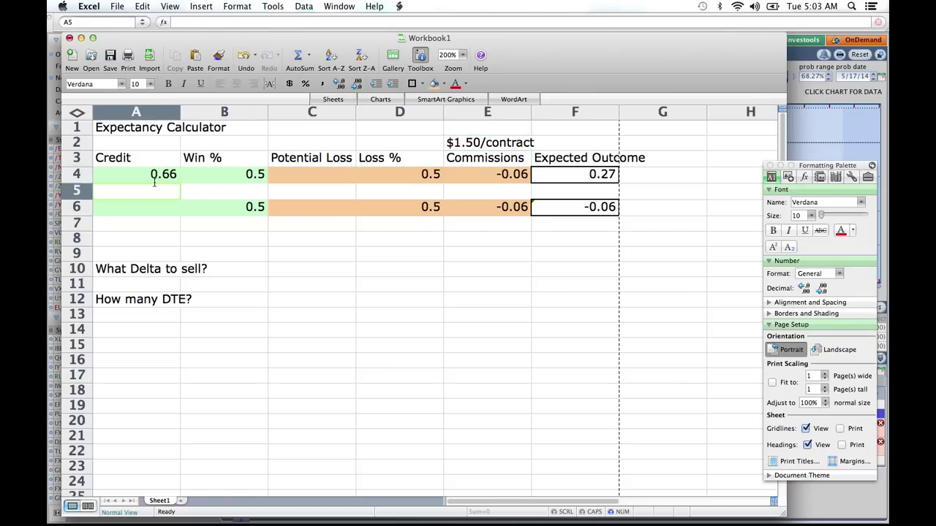
pyautogui.press('Right')
pyautogui.press('Right')
pyautogui.press('Up')
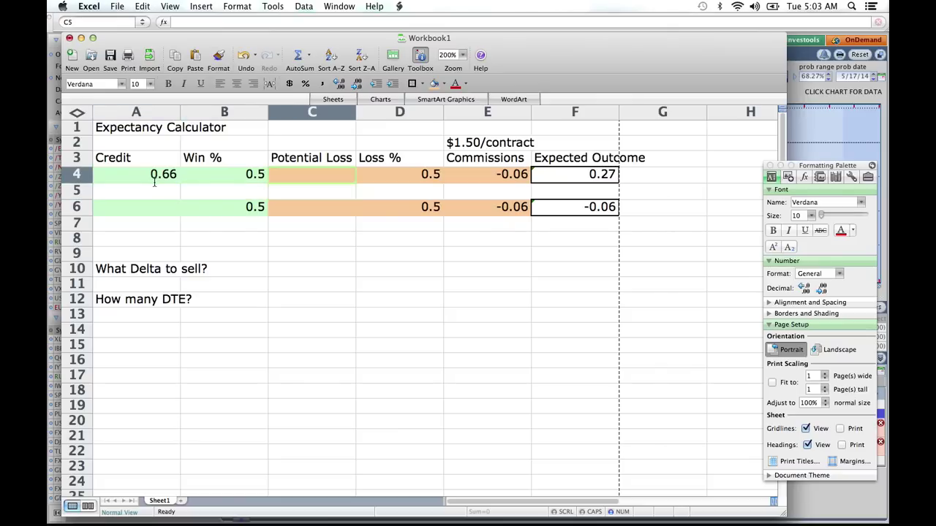
pyautogui.write('-')
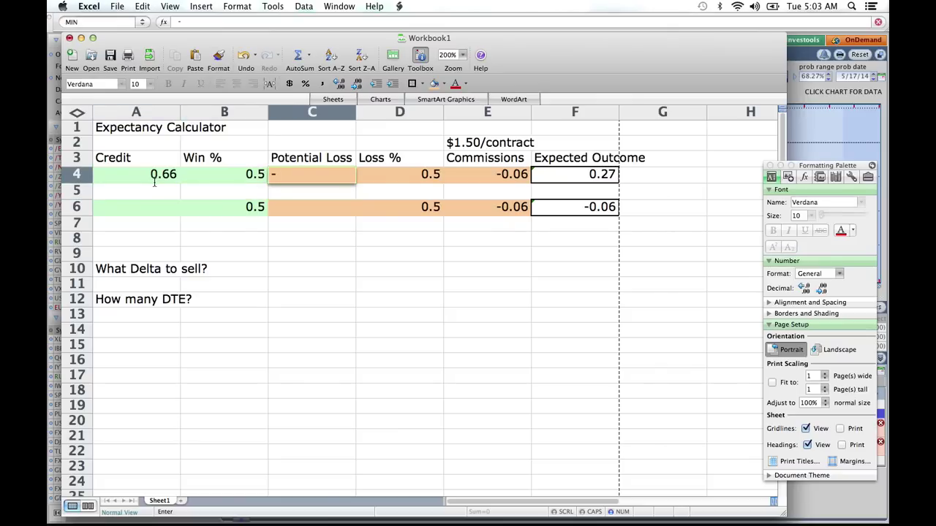
pyautogui.write('0.4')
pyautogui.press('Return')
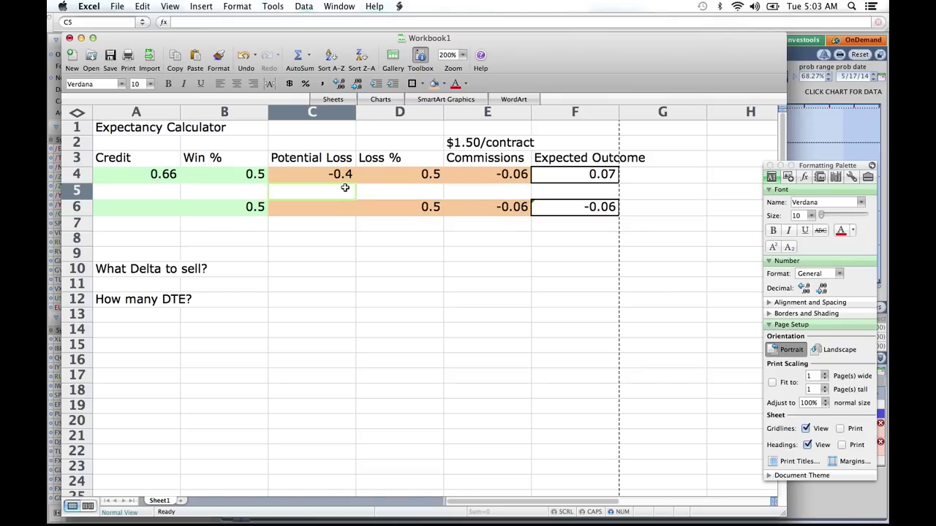
# Step: Check the first trade's expected outcome formula in F4 and go to the second trade's credit cell A6
pyautogui.click(592, 174)
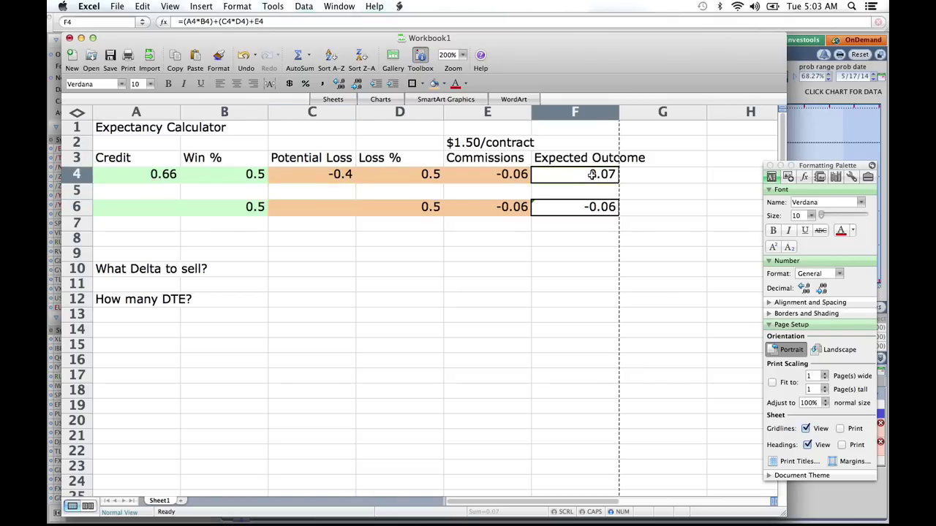
pyautogui.click(656, 182)
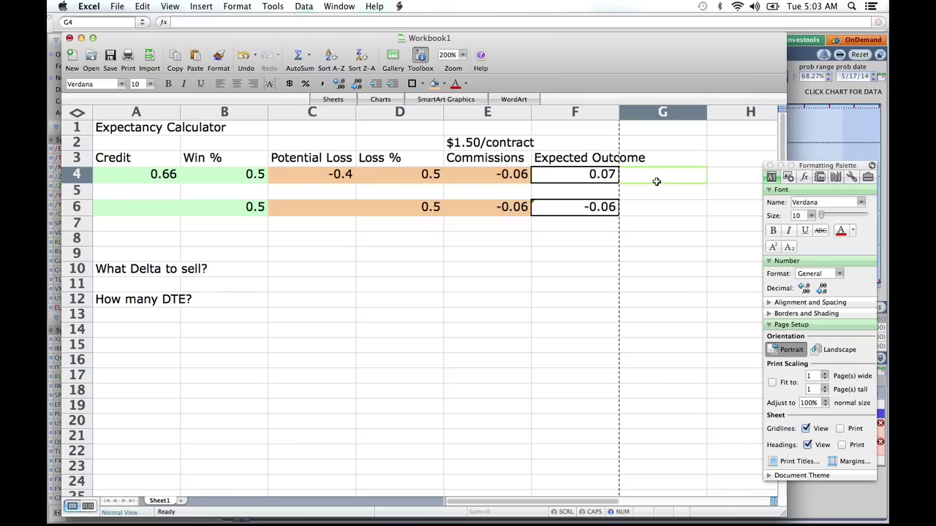
pyautogui.press('Left')
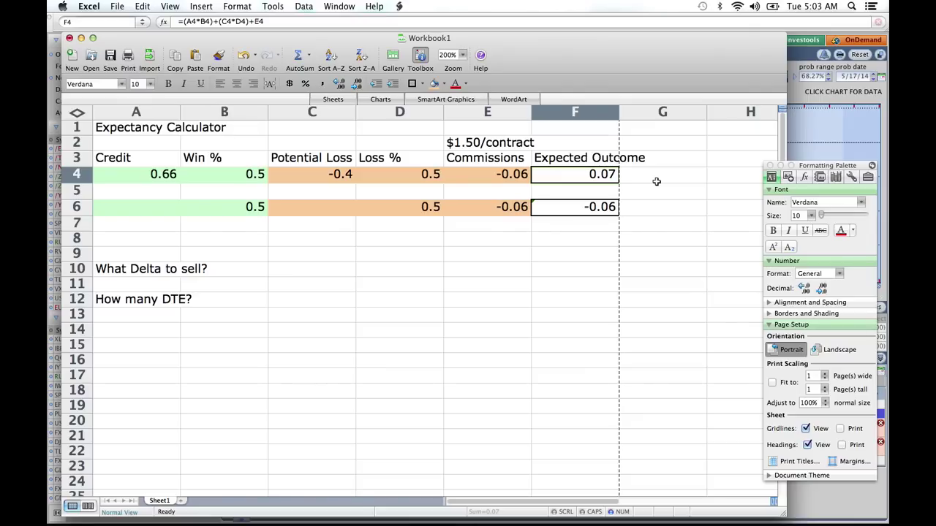
pyautogui.press('Left')
pyautogui.press('Left')
pyautogui.press('Left')
pyautogui.press('Left')
pyautogui.press('Left')
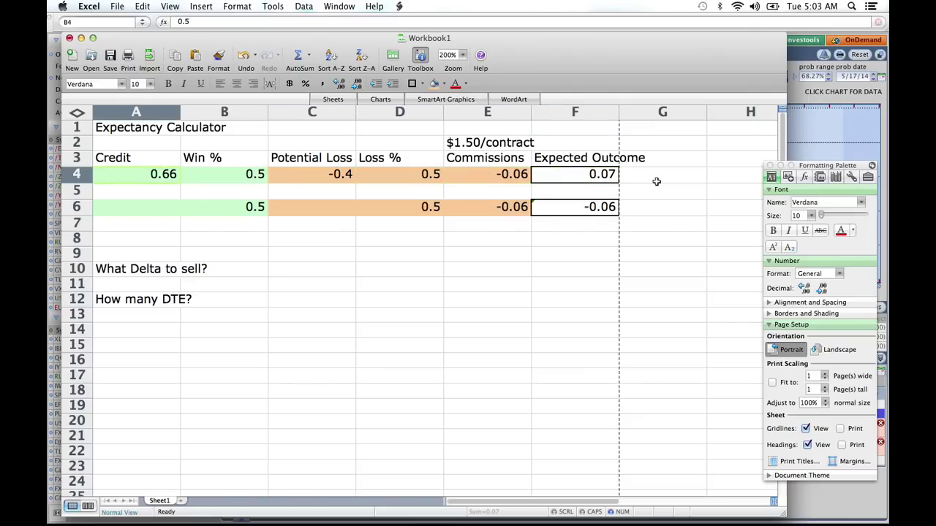
pyautogui.press('Down')
pyautogui.press('Down')
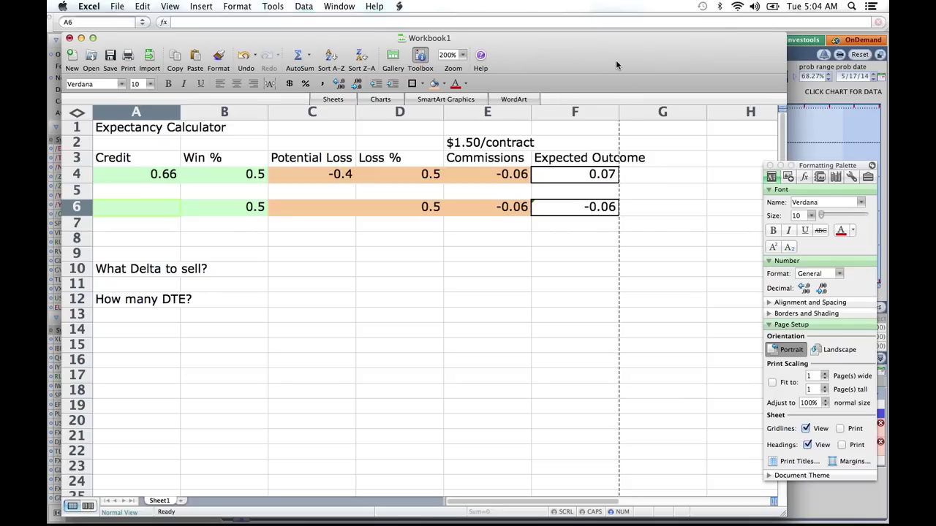
# Step: Return to thinkorswim and plot the MAY 14 120/124 call vertical instead of the APR 14 one
pyautogui.moveTo(616, 60); pyautogui.dragTo(606, 68)
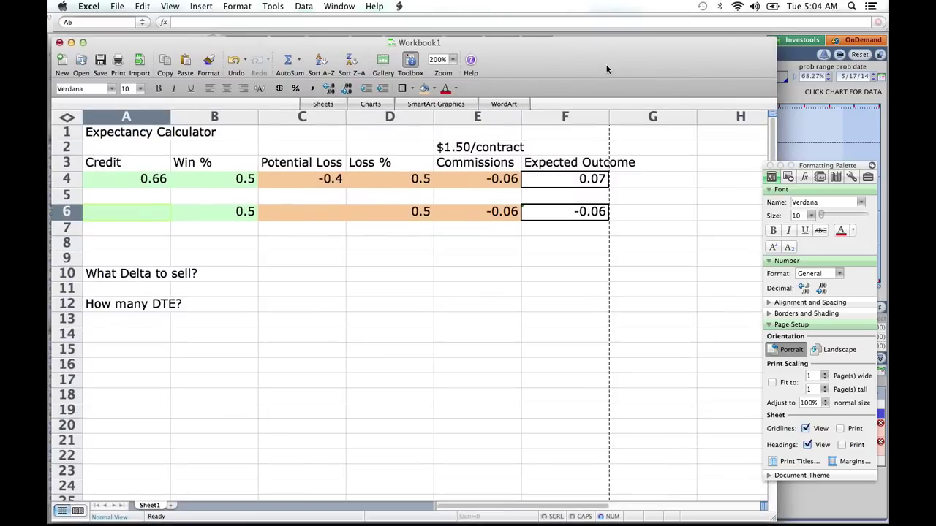
pyautogui.click(792, 98)
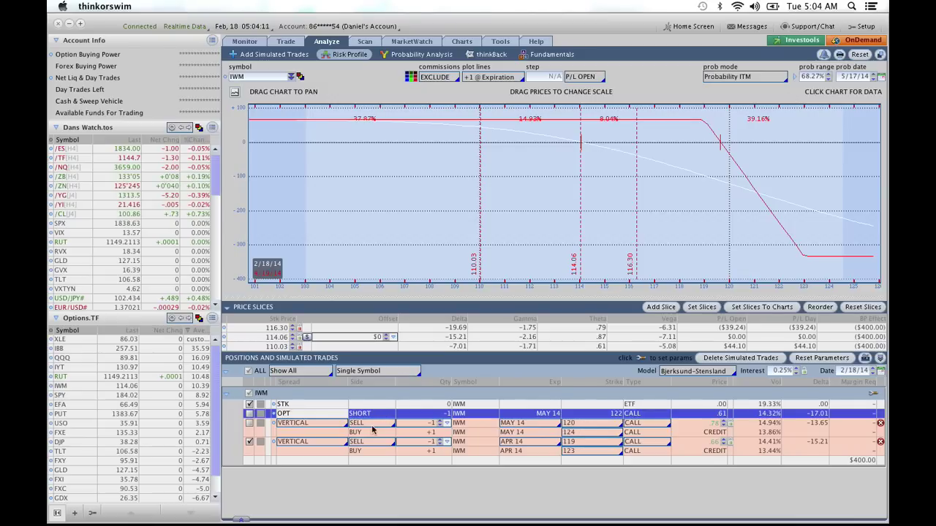
pyautogui.click(249, 442)
pyautogui.click(250, 424)
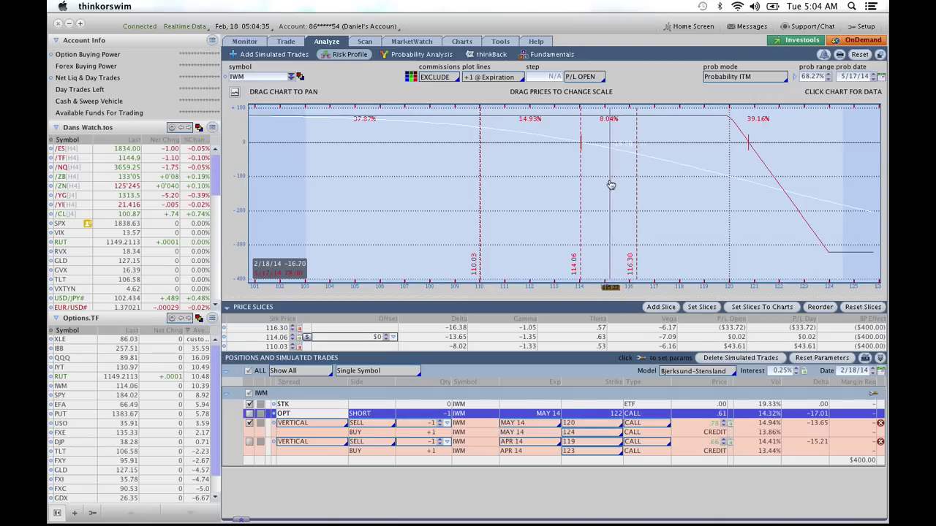
# Step: Back in the Excel workbook, enter a credit of 0.78 and potential loss of -0.34 in row 6 and check its expected outcome
pyautogui.hotkey('ctrl', 'Up')
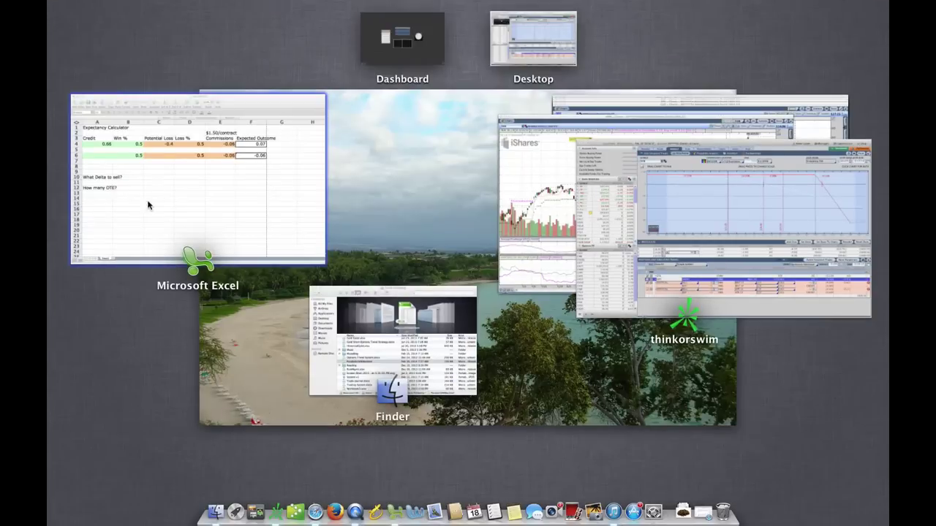
pyautogui.click(191, 183)
pyautogui.click(166, 207)
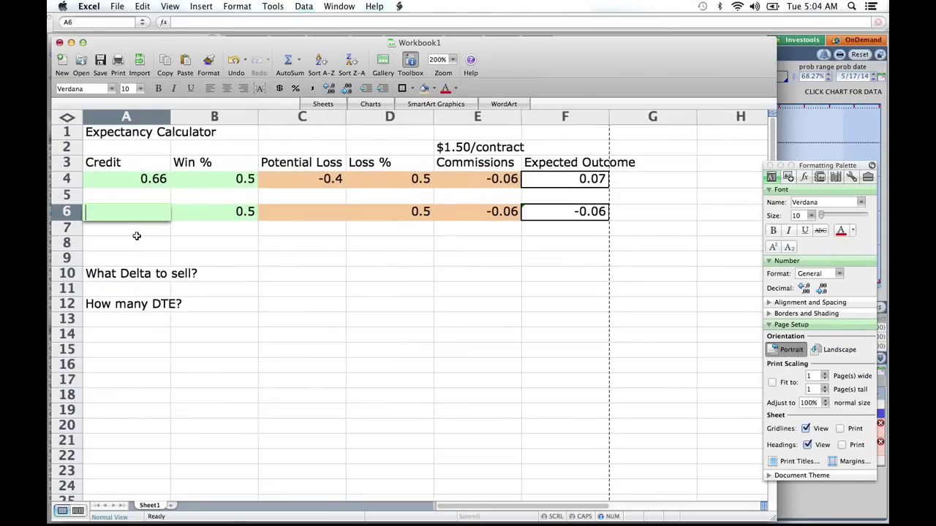
pyautogui.write('.')
pyautogui.moveTo(612, 46); pyautogui.dragTo(635, 86)
pyautogui.write('.78')
pyautogui.press('Tab')
pyautogui.press('Tab')
pyautogui.write('-0.34')
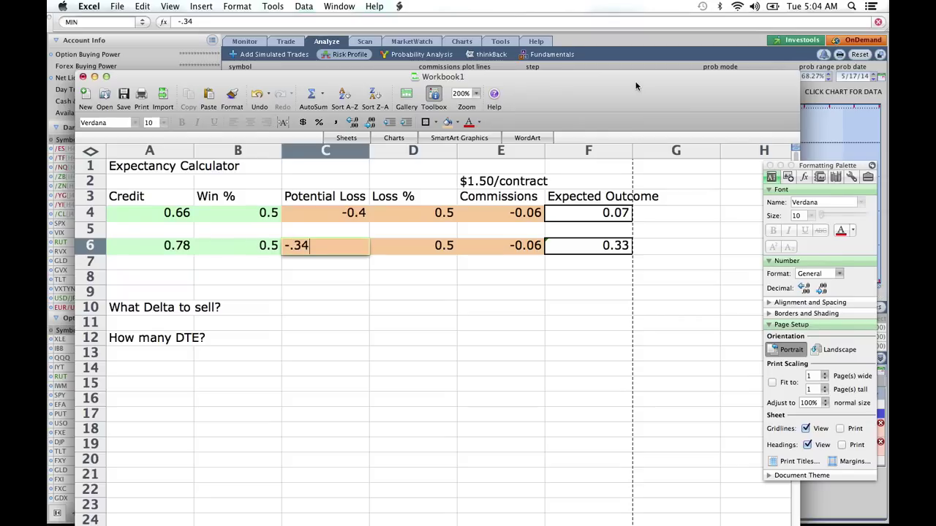
pyautogui.press('Return')
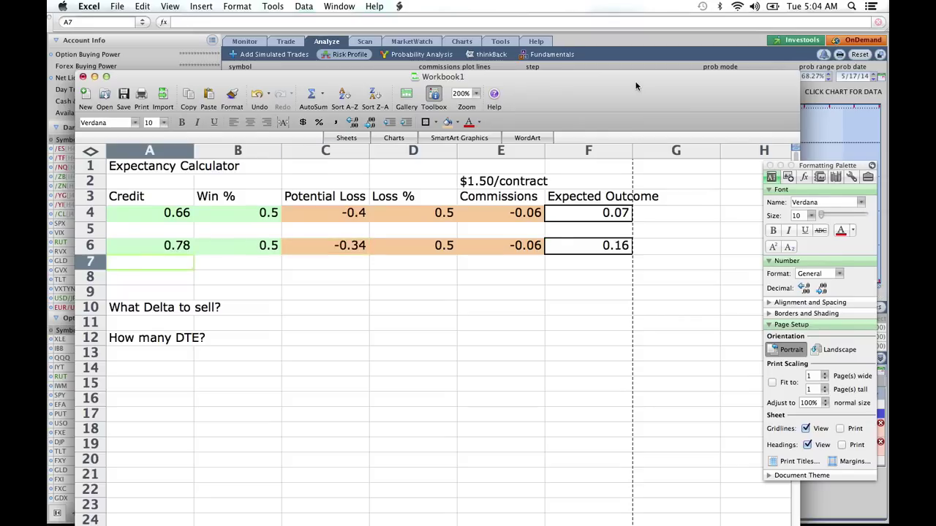
pyautogui.click(616, 252)
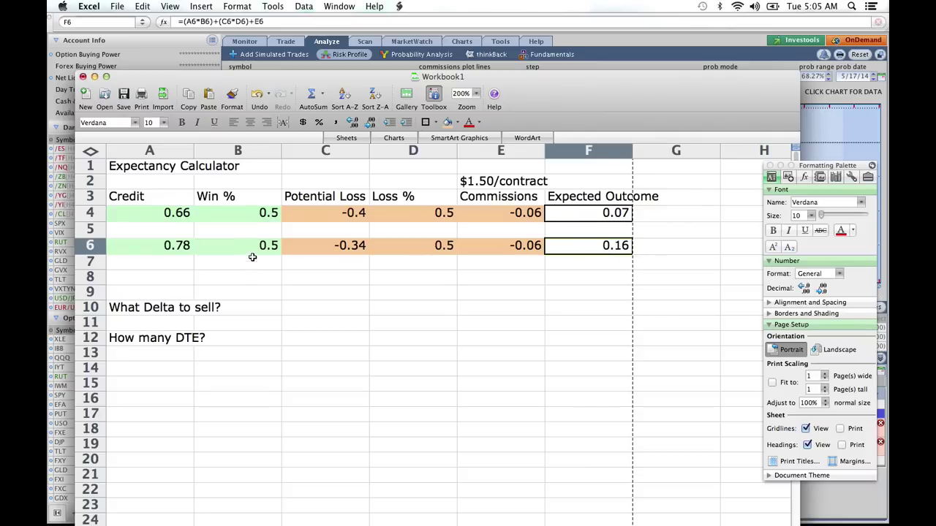
# Step: Set the first trade's win percentage in B4 to 0.55
pyautogui.click(257, 214)
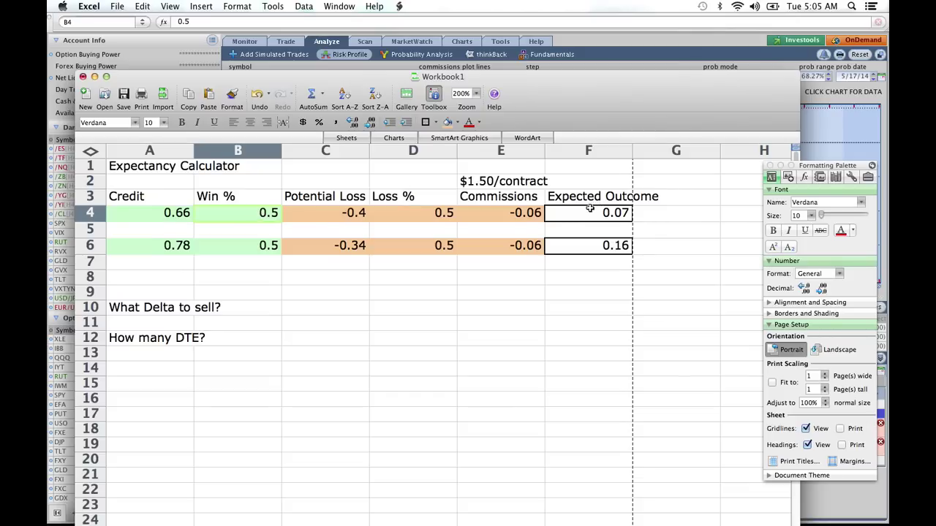
pyautogui.write('.55')
pyautogui.press('Return')
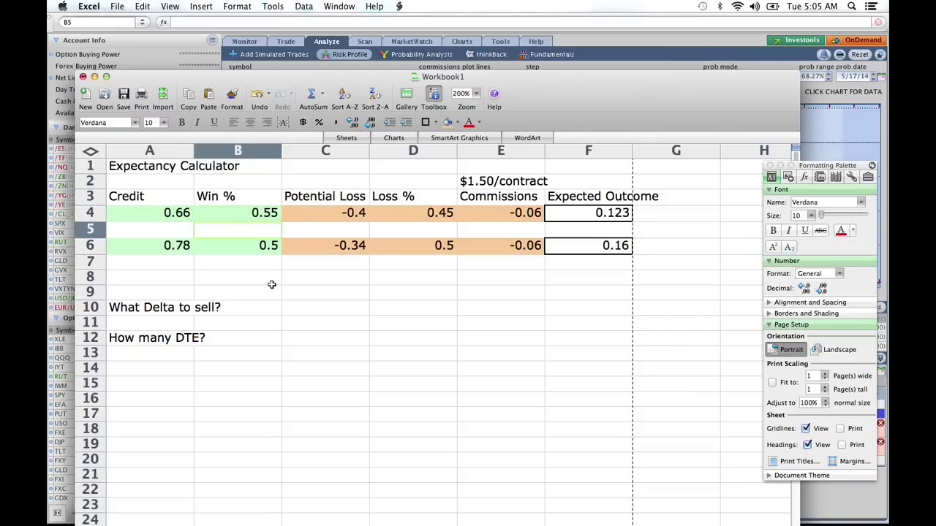
# Step: Examine the first trade's recalculated row, ending on its loss percentage formula in D4
pyautogui.press('Right')
pyautogui.press('Right')
pyautogui.press('Right')
pyautogui.press('Right')
pyautogui.press('Up')
pyautogui.press('Left')
pyautogui.press('Left')
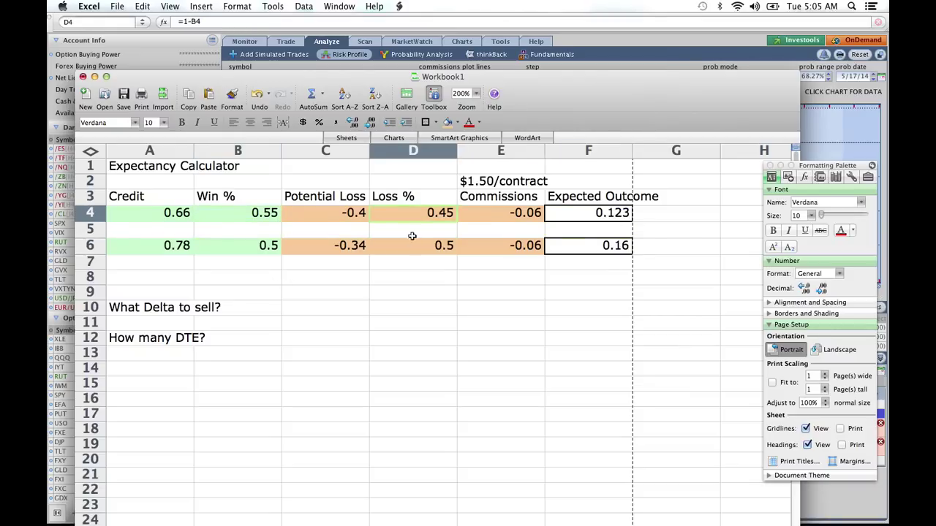
# Step: Set the first trade's win percentage in B4 to 0.5 and compare its expected outcome with the second trade's in F6
pyautogui.click(250, 213)
pyautogui.write('.5')
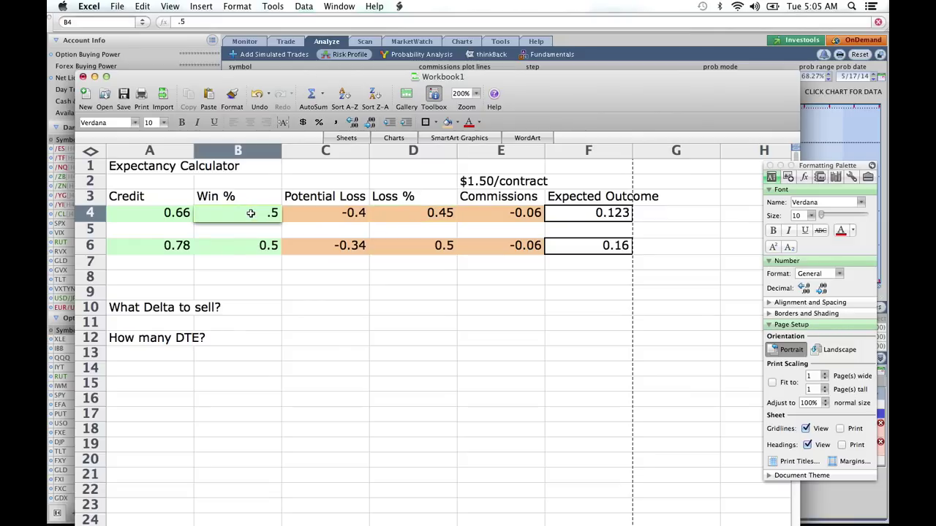
pyautogui.press('Return')
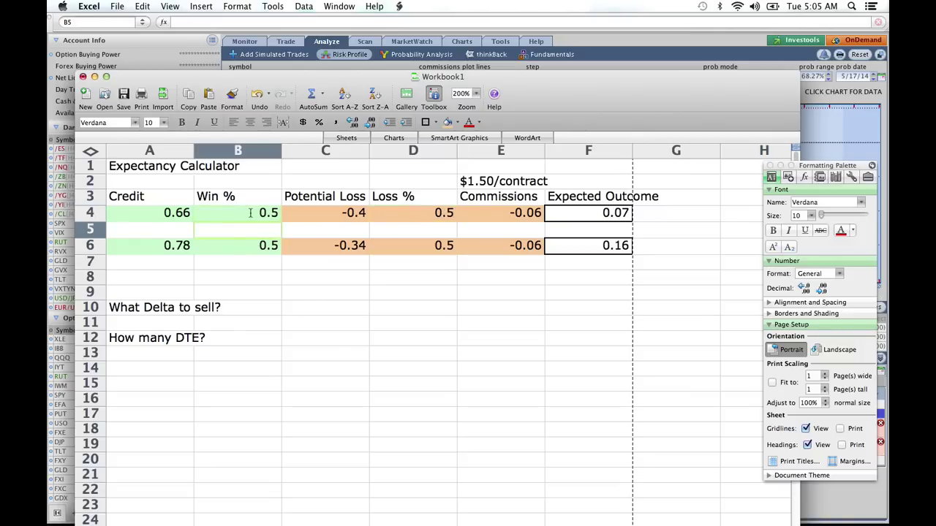
pyautogui.click(597, 246)
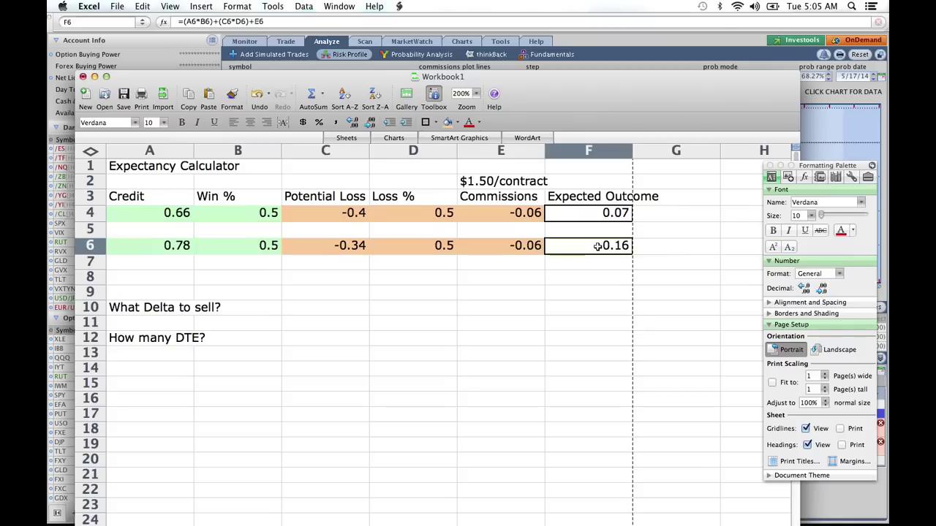
pyautogui.click(657, 242)
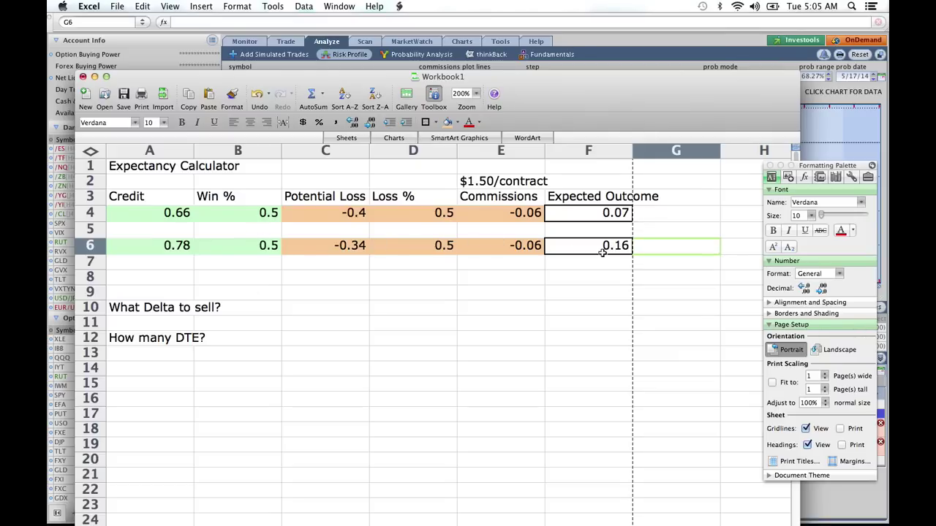
# Step: Move the workbook aside, switch to thinkorswim and check the days to expiration of the MAY 14 options in the IWM option chain
pyautogui.moveTo(612, 98); pyautogui.dragTo(494, 134)
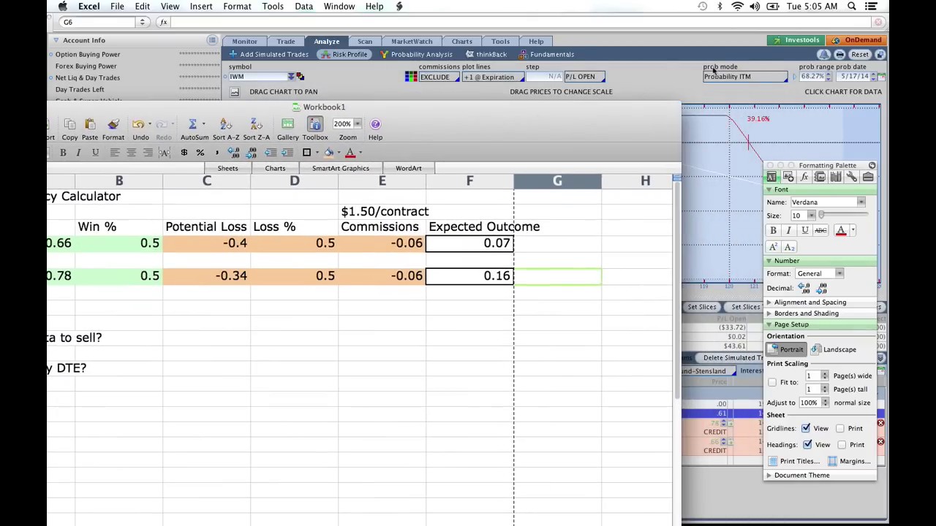
pyautogui.click(648, 85)
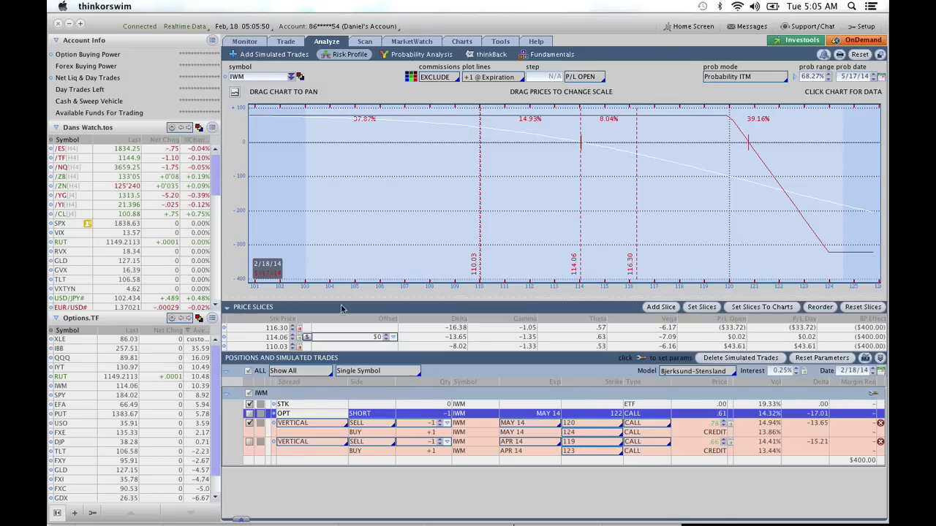
pyautogui.click(270, 55)
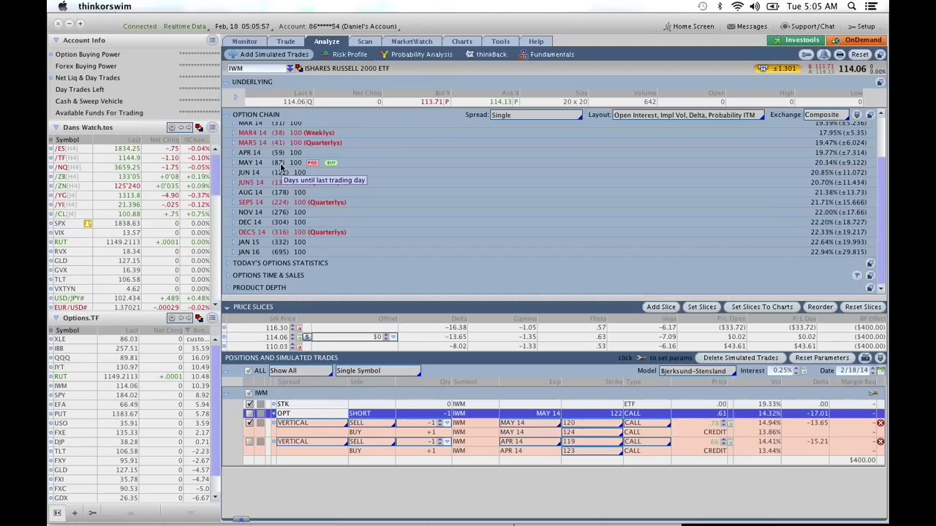
# Step: In the risk profile, set the analysis date to 3/11/14 and plot the APR 14 119/123 call vertical instead of the MAY 14 one
pyautogui.click(347, 55)
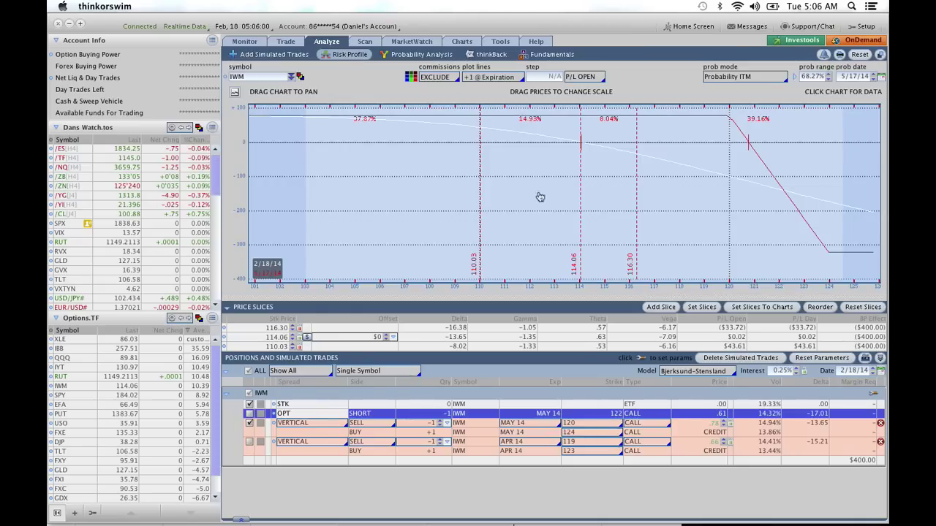
pyautogui.click(881, 371)
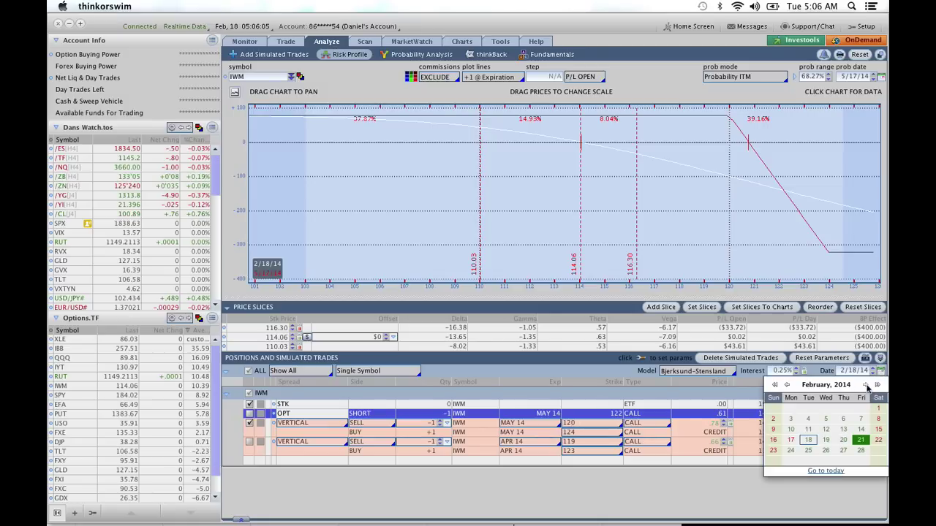
pyautogui.click(866, 386)
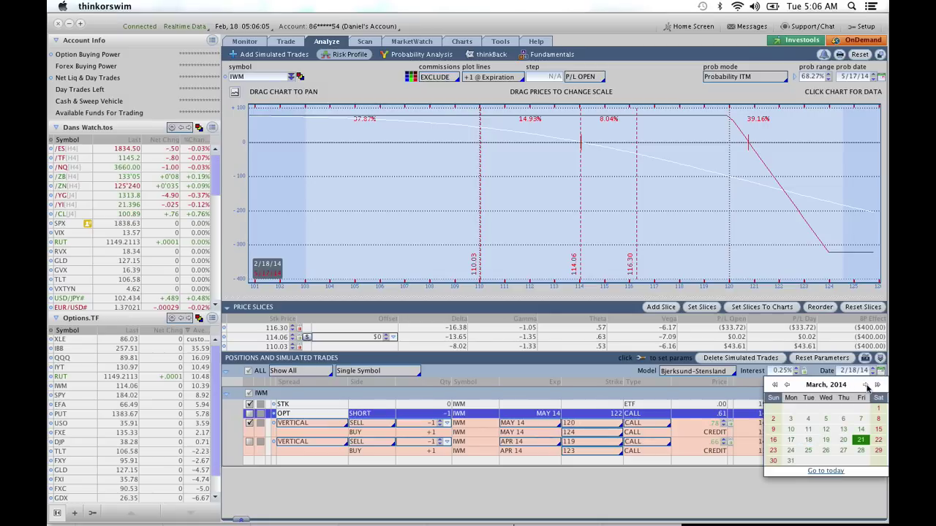
pyautogui.click(807, 430)
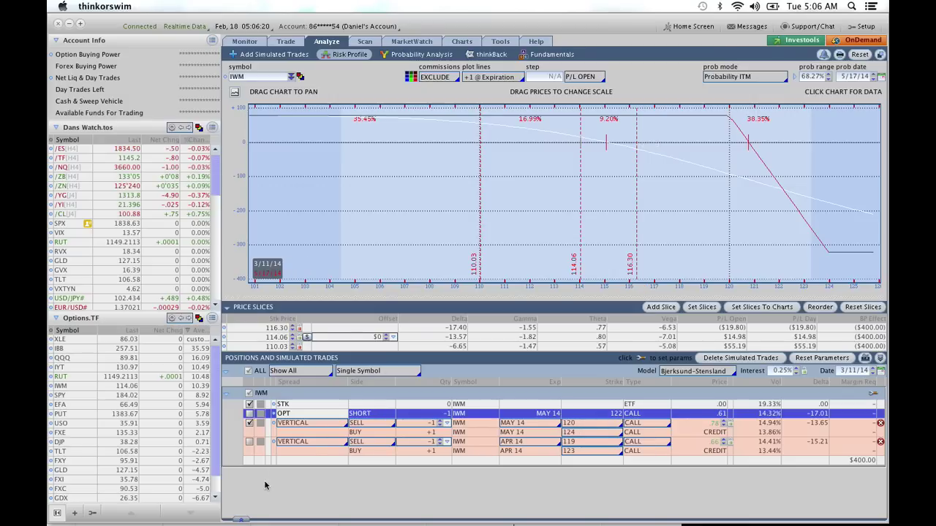
pyautogui.click(250, 424)
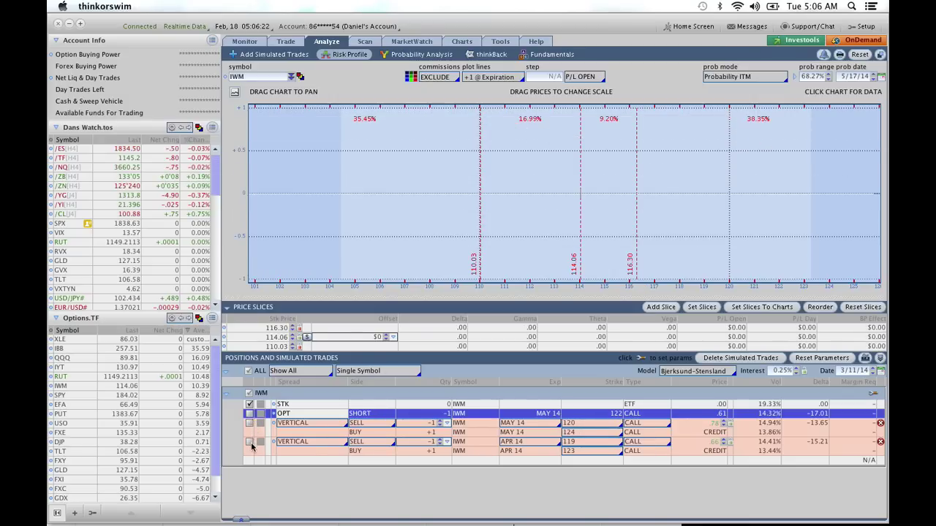
pyautogui.click(250, 442)
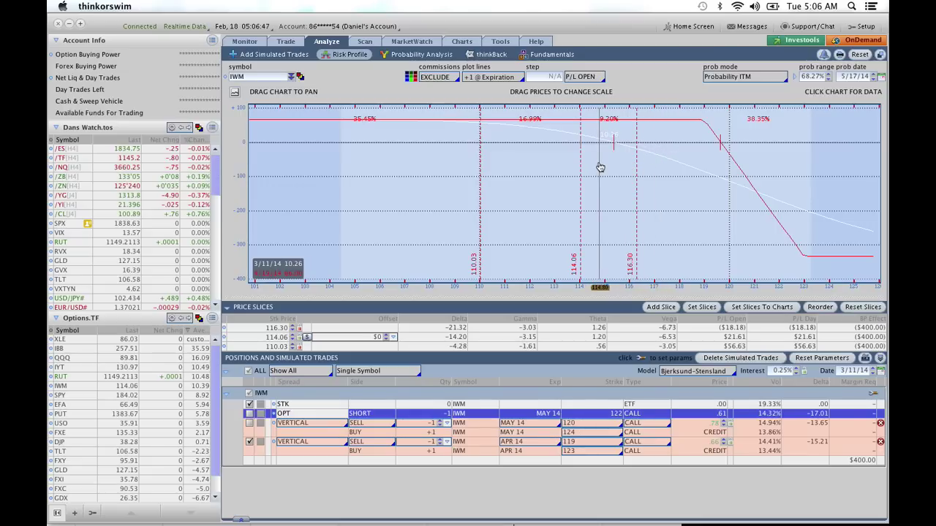
# Step: Return to the Excel workbook, reposition its window to show all columns, and compare the two trades' expected outcomes
pyautogui.hotkey('ctrl', 'Up')
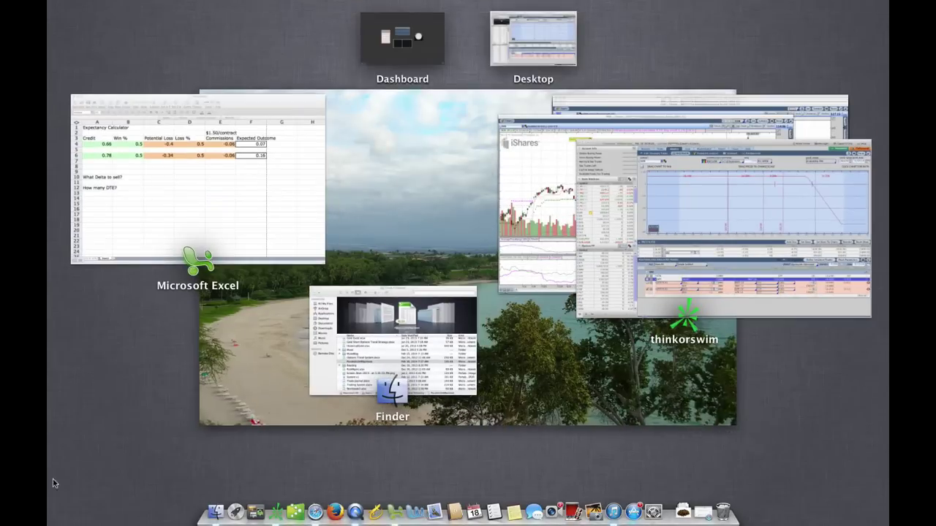
pyautogui.click(261, 190)
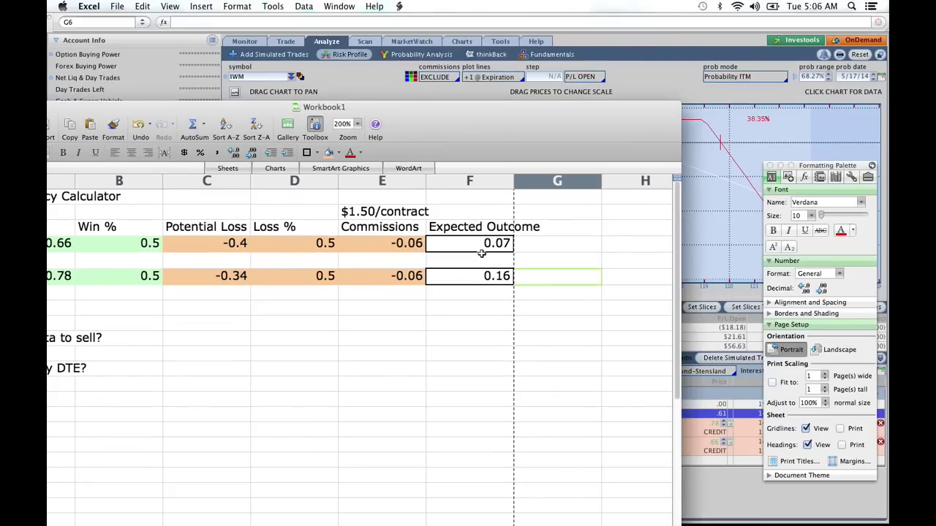
pyautogui.moveTo(467, 118); pyautogui.dragTo(550, 63)
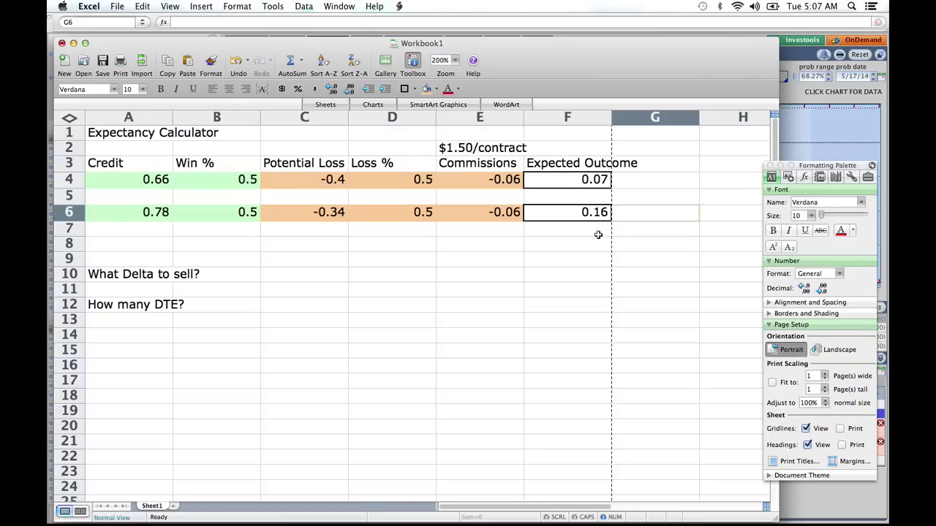
pyautogui.click(624, 227)
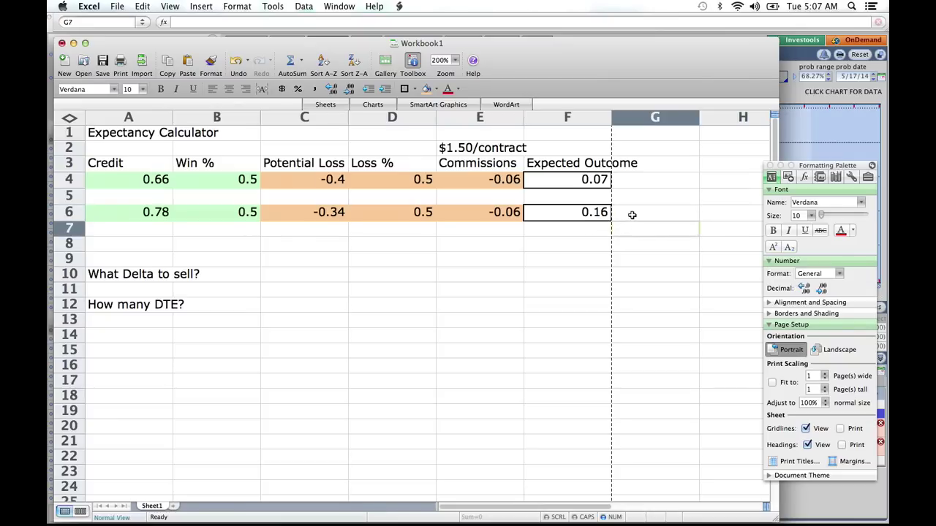
pyautogui.click(632, 214)
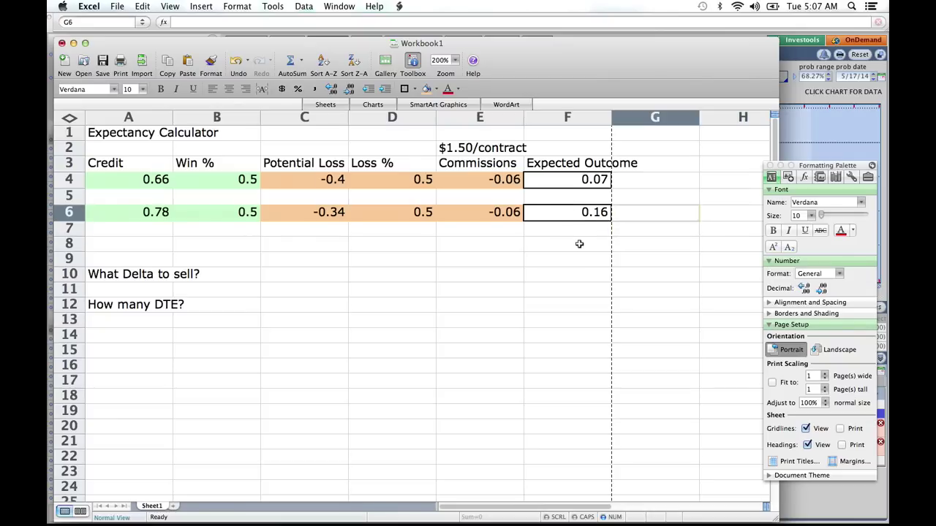
# Step: Switch to thinkorswim and examine the deltas and ITM probabilities of the APR 14 calls around the 120 strike, then collapse that expiration
pyautogui.click(799, 99)
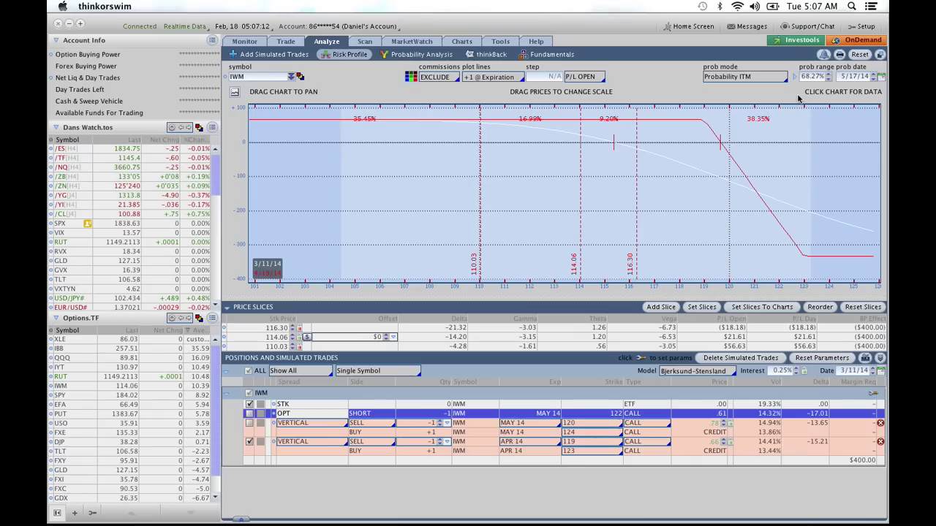
pyautogui.click(288, 59)
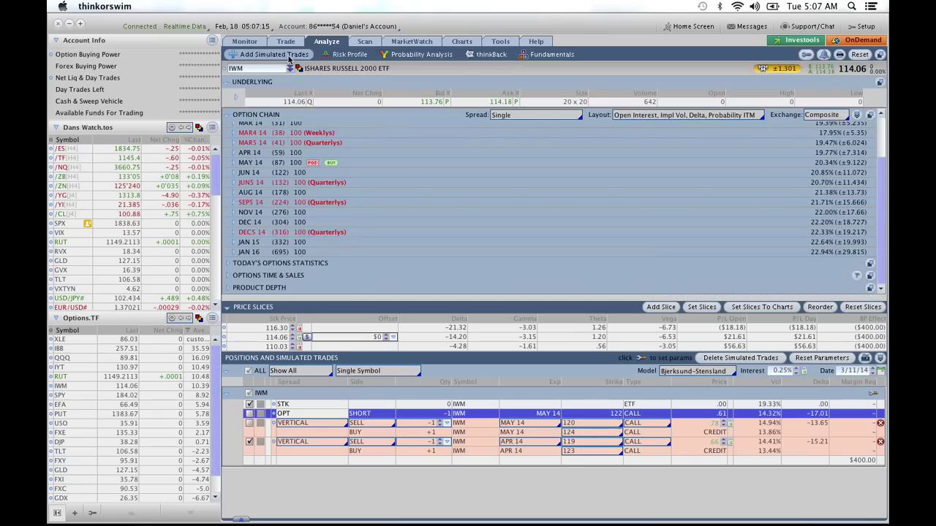
pyautogui.click(260, 154)
pyautogui.scroll(-10, 452, 223)
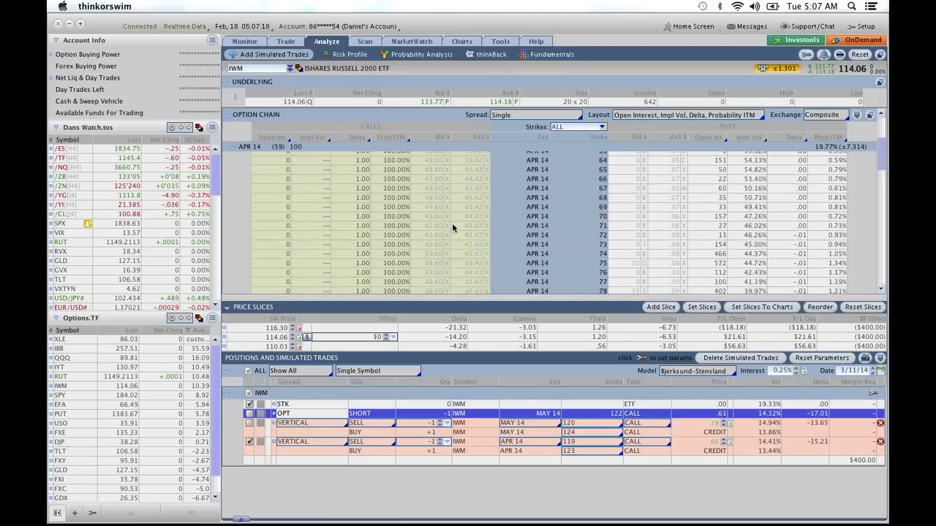
pyautogui.scroll(-5, 452, 228)
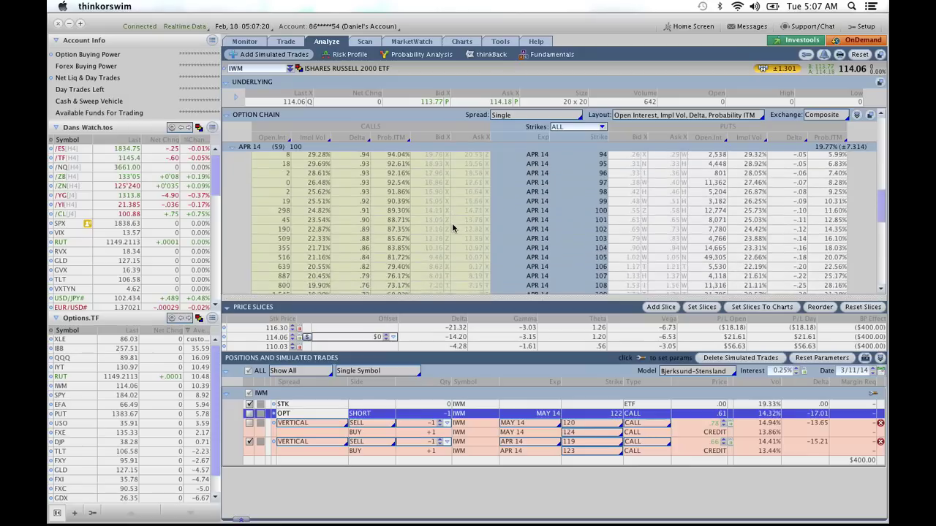
pyautogui.scroll(-2, 452, 228)
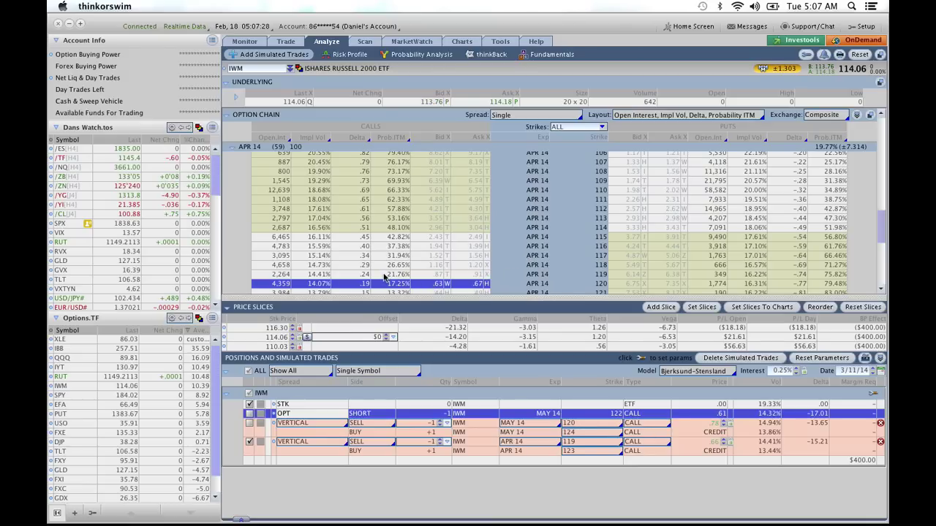
pyautogui.click(240, 147)
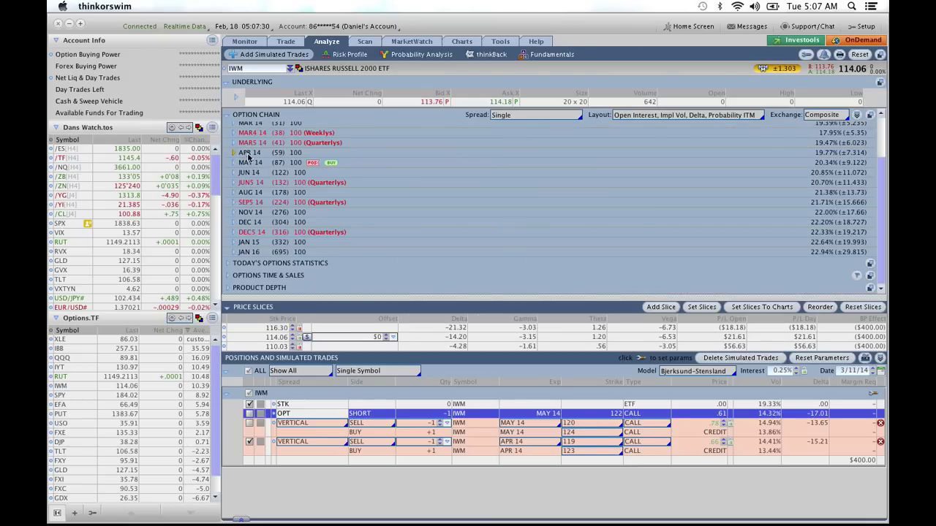
# Step: Examine the deltas and ITM probabilities of the MAY 14 calls from the 112 to 126 strikes, then collapse that expiration
pyautogui.click(247, 162)
pyautogui.scroll(-3, 449, 219)
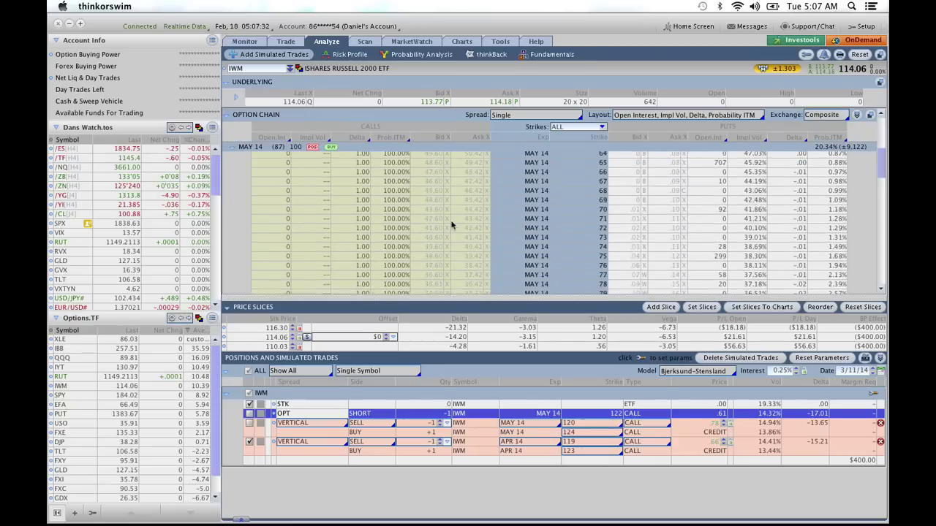
pyautogui.scroll(-20, 451, 225)
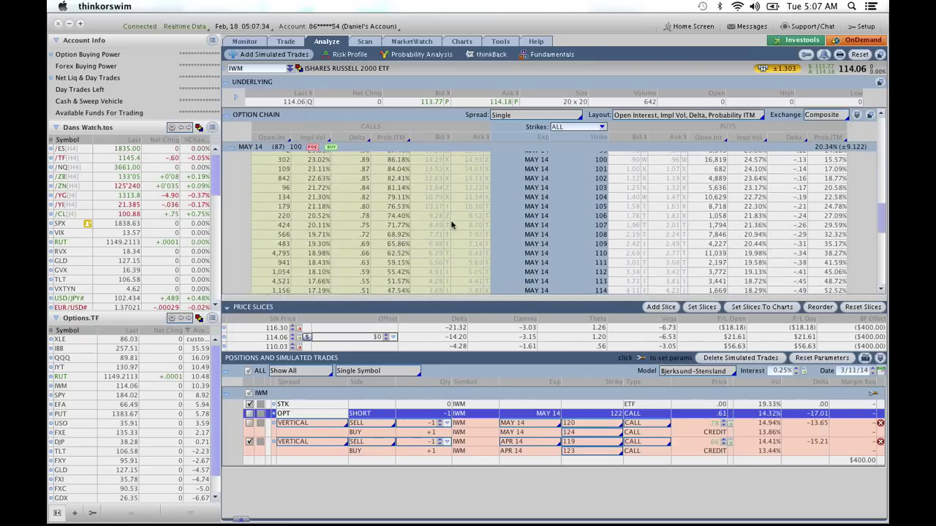
pyautogui.scroll(-12, 451, 226)
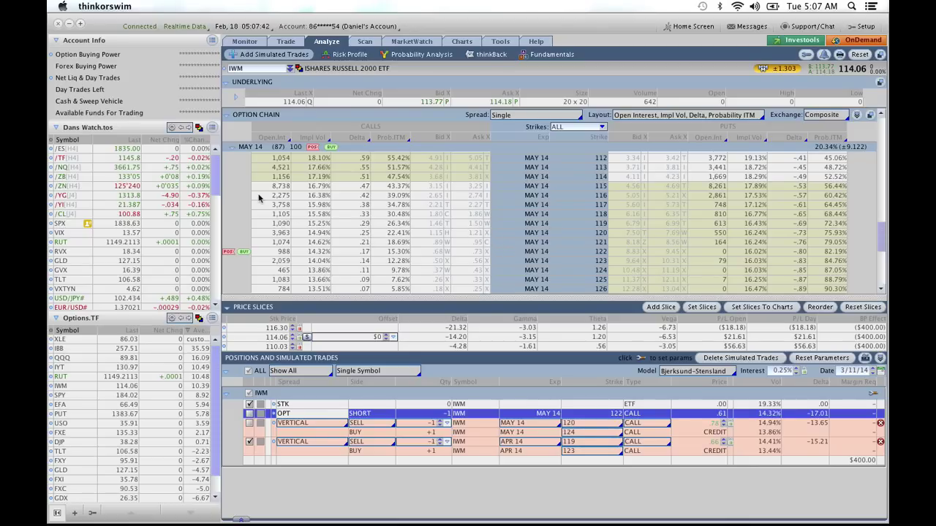
pyautogui.click(247, 149)
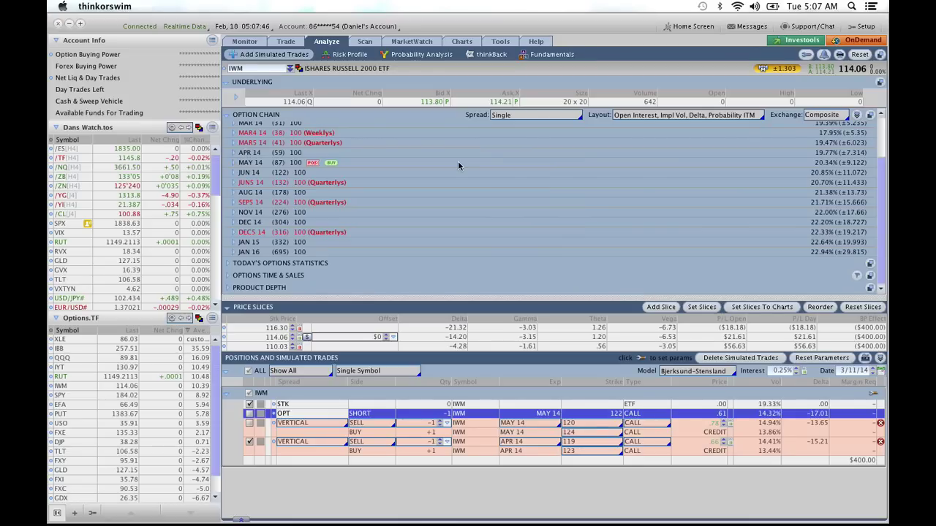
# Step: Switch to the separate thinkorswim chart window showing the IWM daily price chart
pyautogui.hotkey('ctrl', 'Up')
pyautogui.click(562, 202)
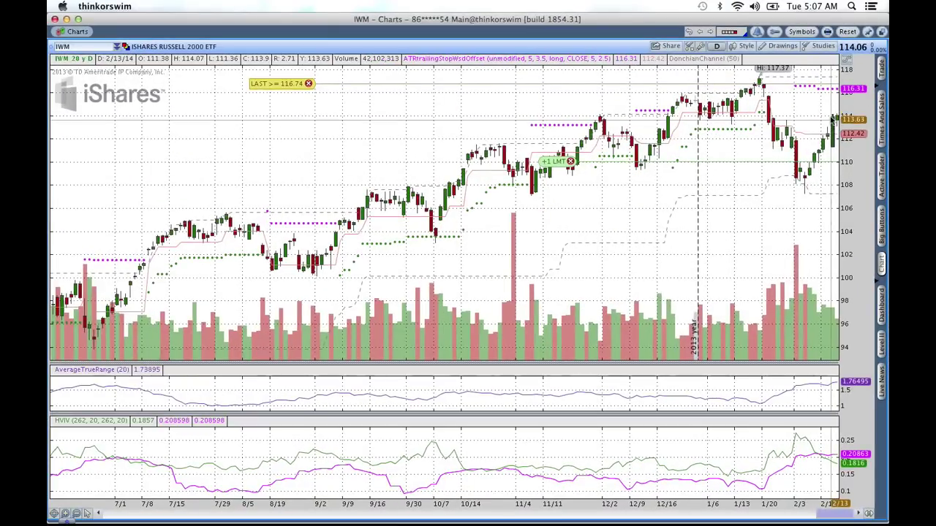